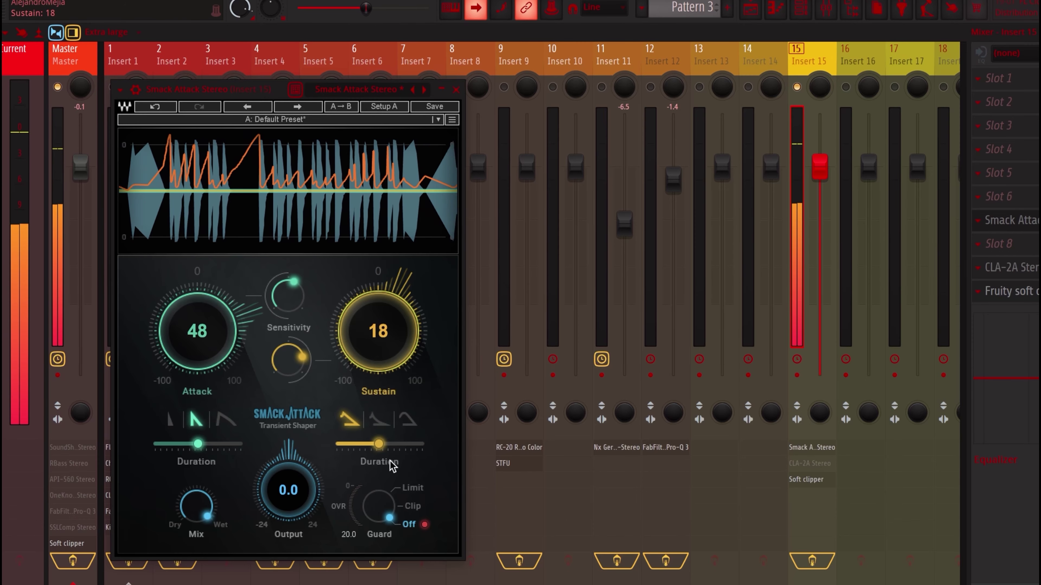
# Step: Set the Smack Attack guard to Clip, lower its output to -2.3 and close the plugin
pyautogui.moveTo(391, 465); pyautogui.dragTo(288, 488)
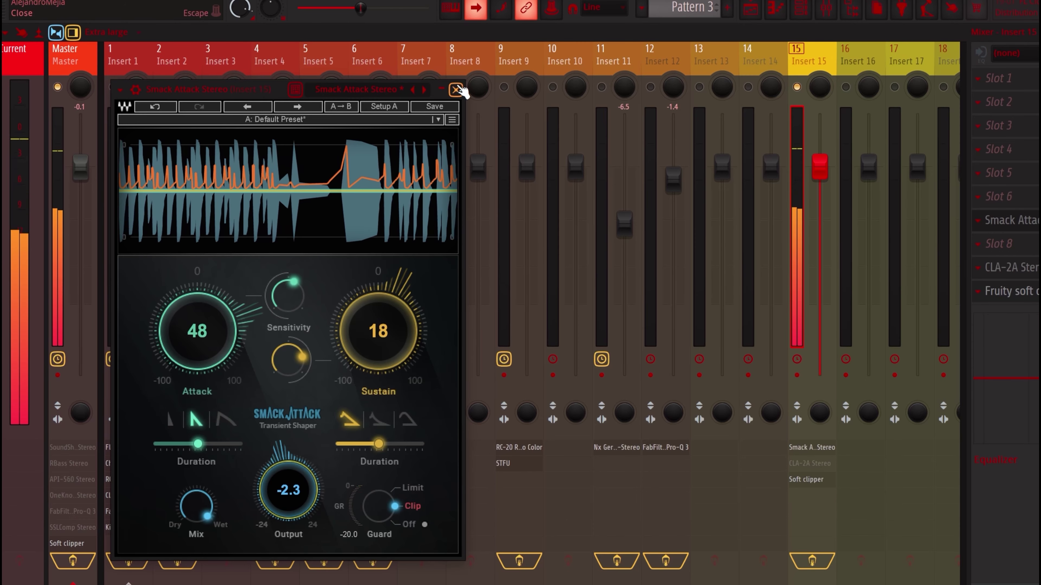
pyautogui.click(456, 90)
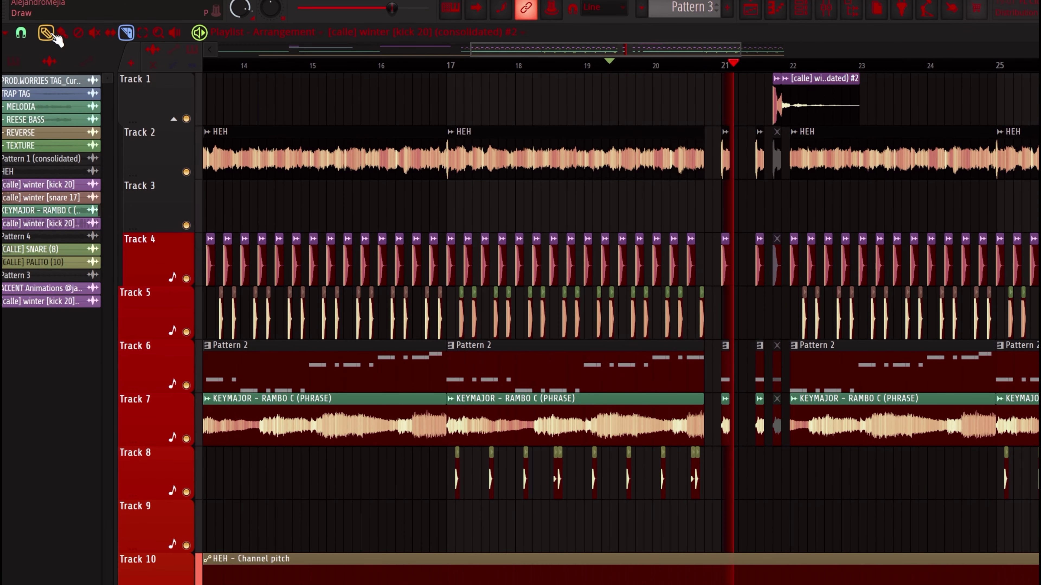
# Step: Inspect the channel settings of the consolidated kick clip on Track 1, then close them
pyautogui.doubleClick(783, 106)
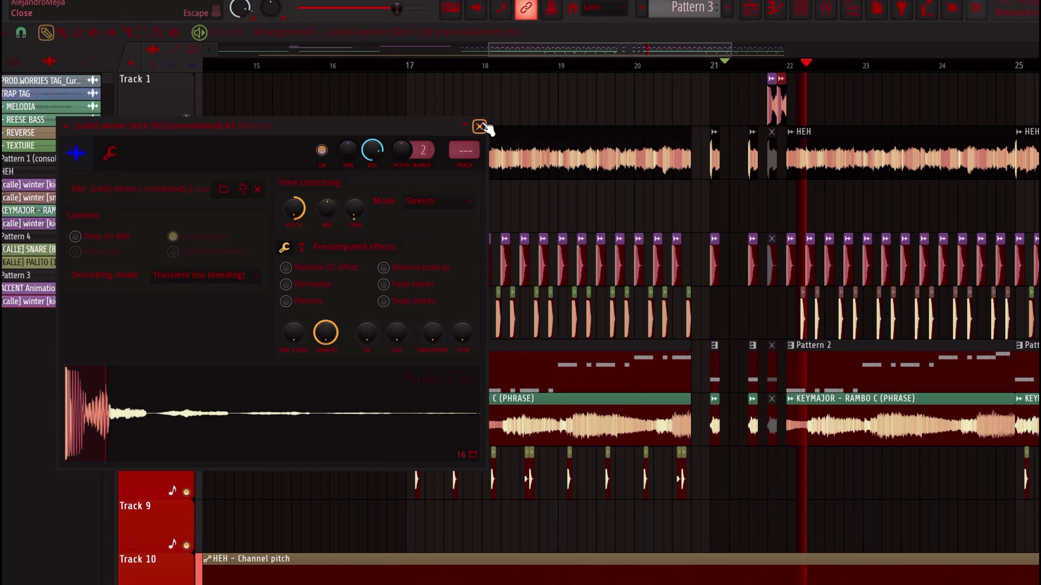
pyautogui.click(479, 126)
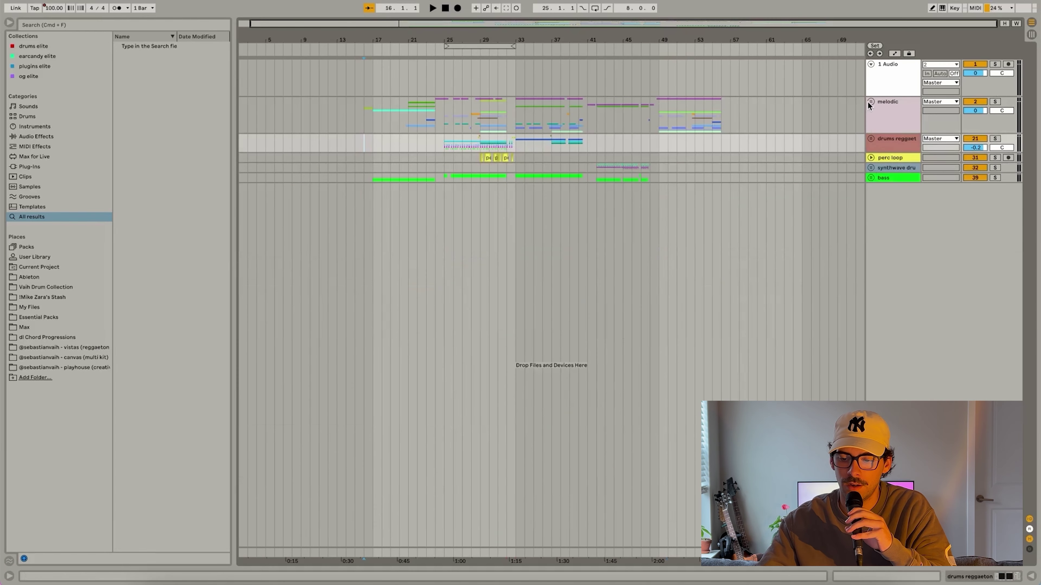
# Step: Switch to Ableton Live, unfold the melodic group and audition the print 2 clips from bar 21
pyautogui.click(870, 102)
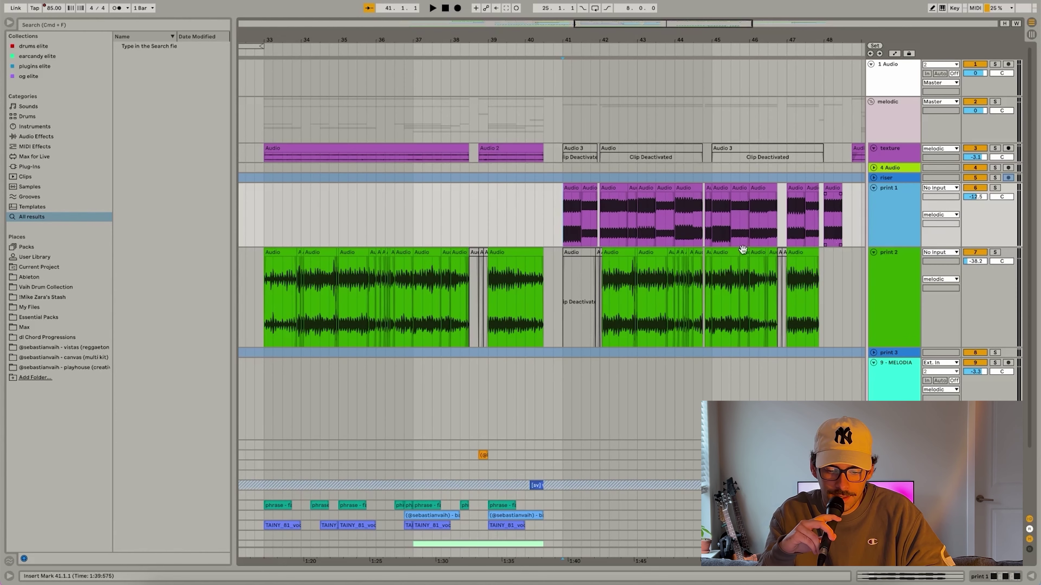
pyautogui.hscroll(2, 558, 222)
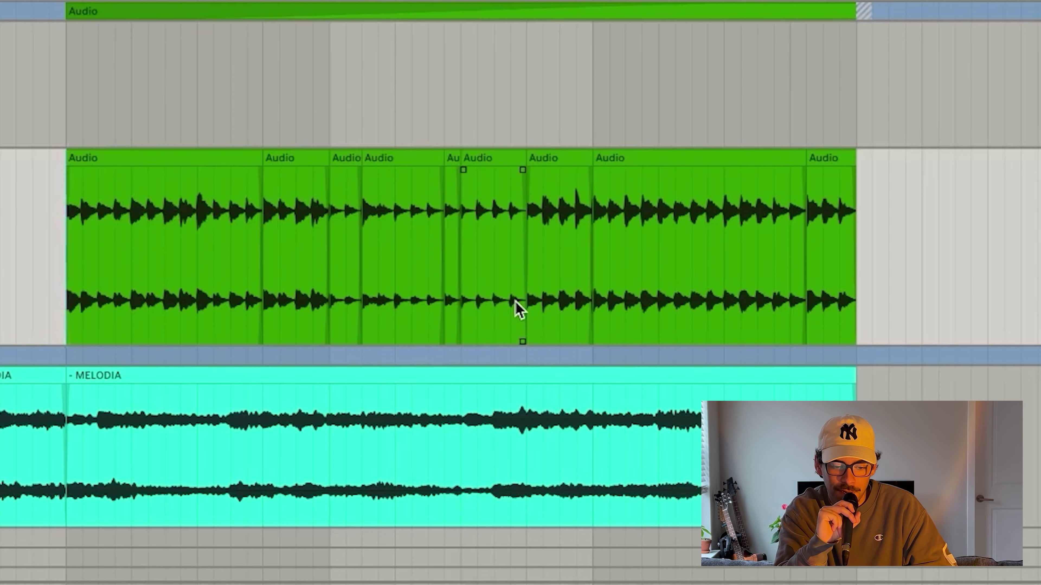
pyautogui.press('space')
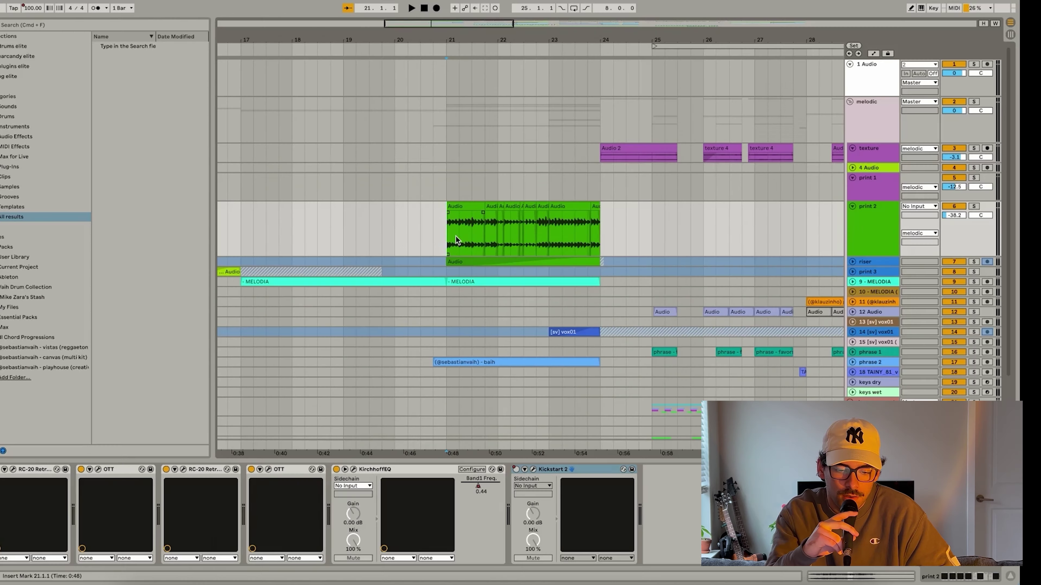
pyautogui.click(474, 204)
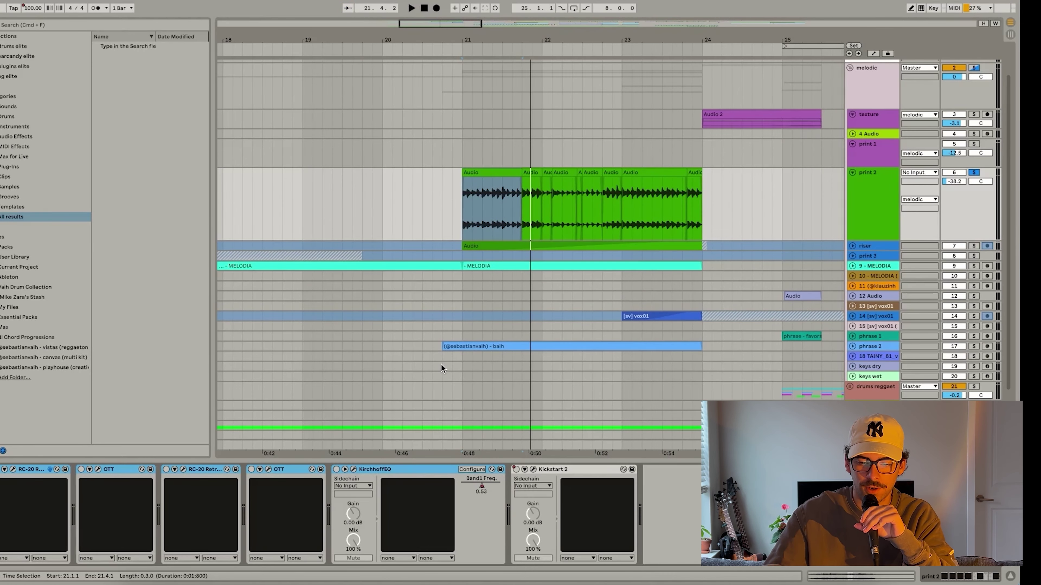
pyautogui.hscroll(3, 508, 229)
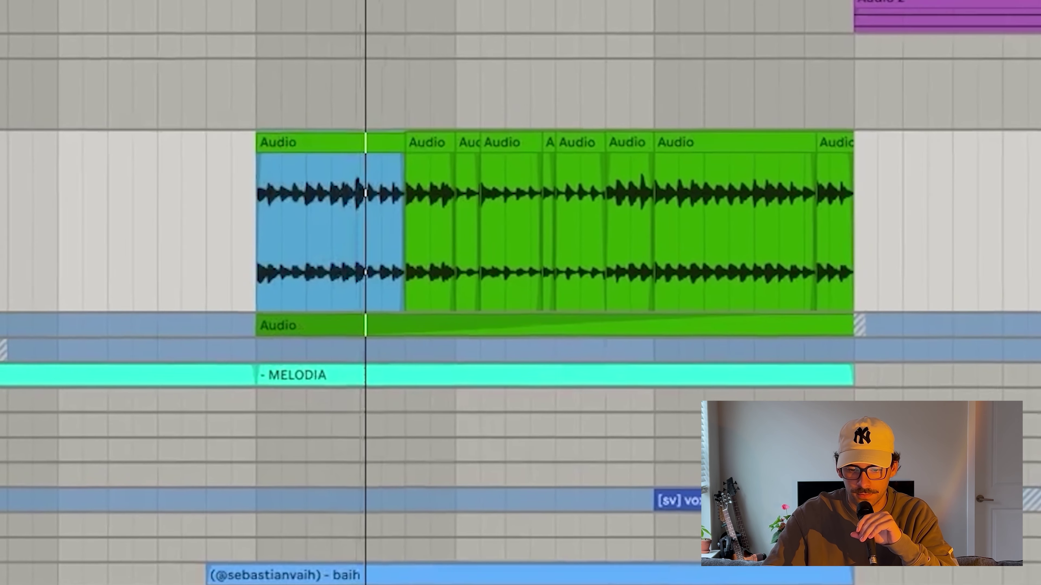
pyautogui.scroll(1, 509, 230)
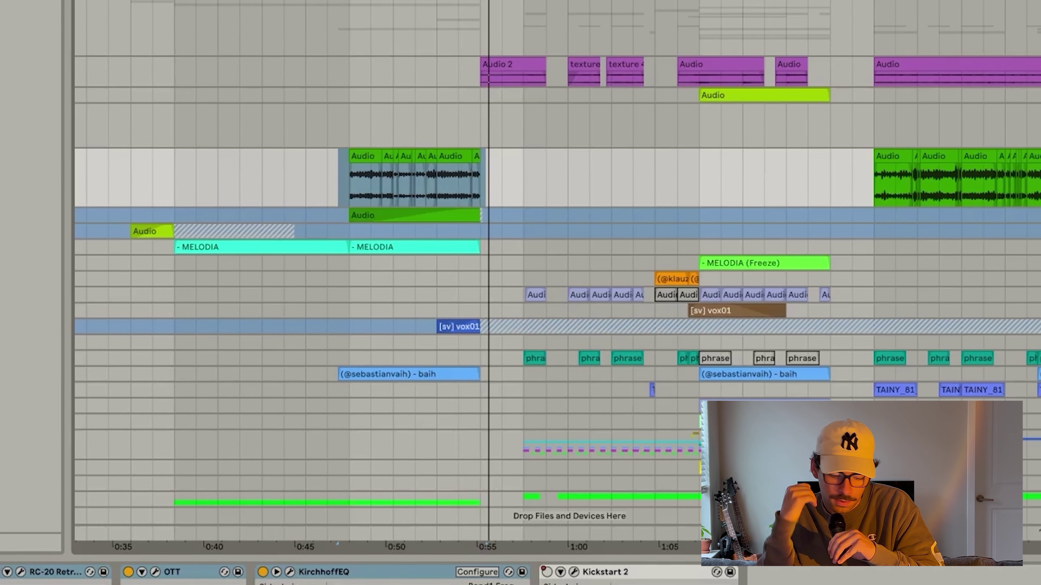
# Step: Audition the MELODIA clip from bar 17, and unfold the bass group to examine the reese bass track
pyautogui.click(246, 251)
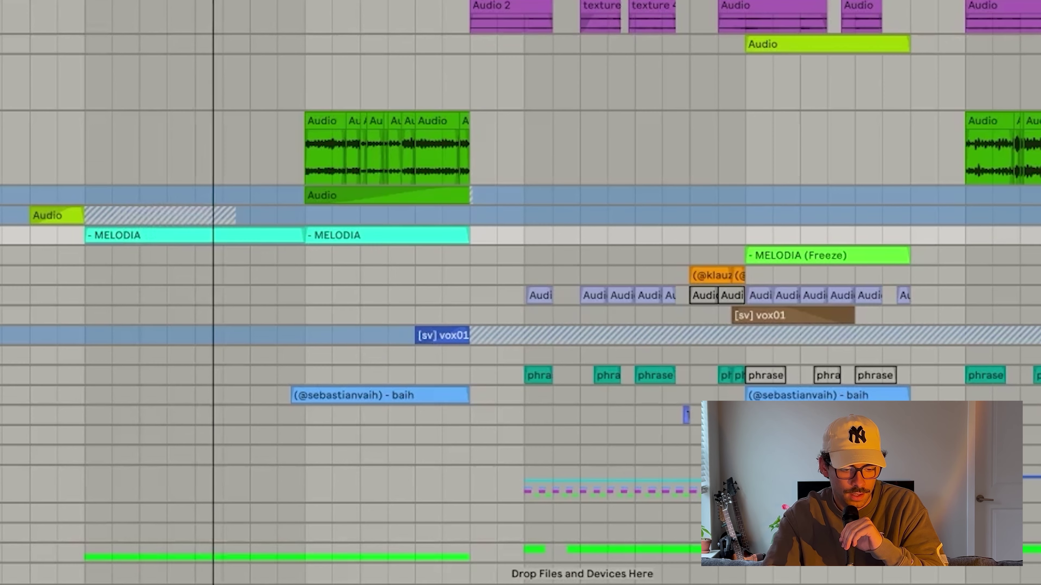
pyautogui.hotkey('alt', '+')
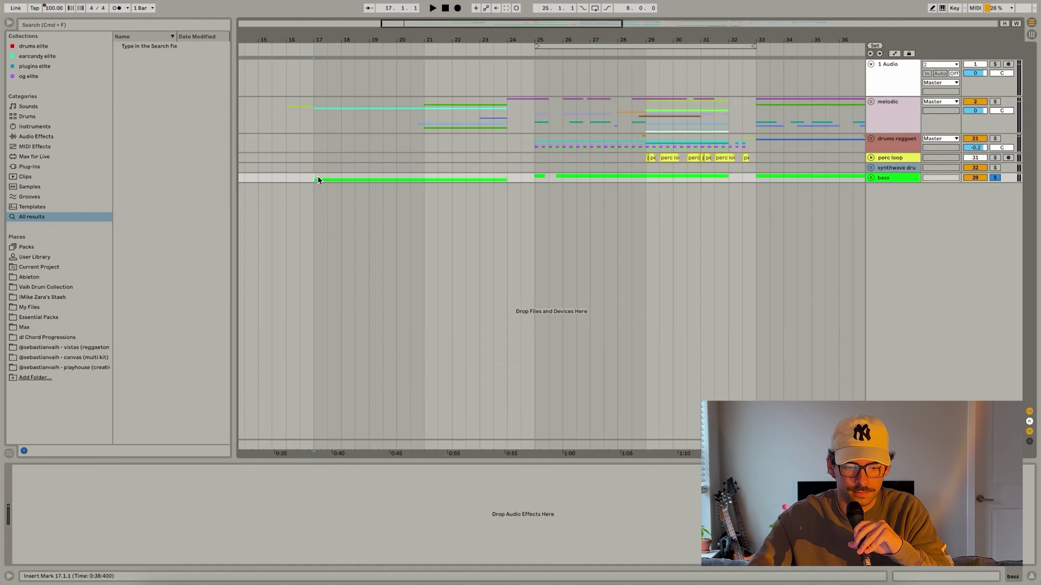
pyautogui.click(888, 172)
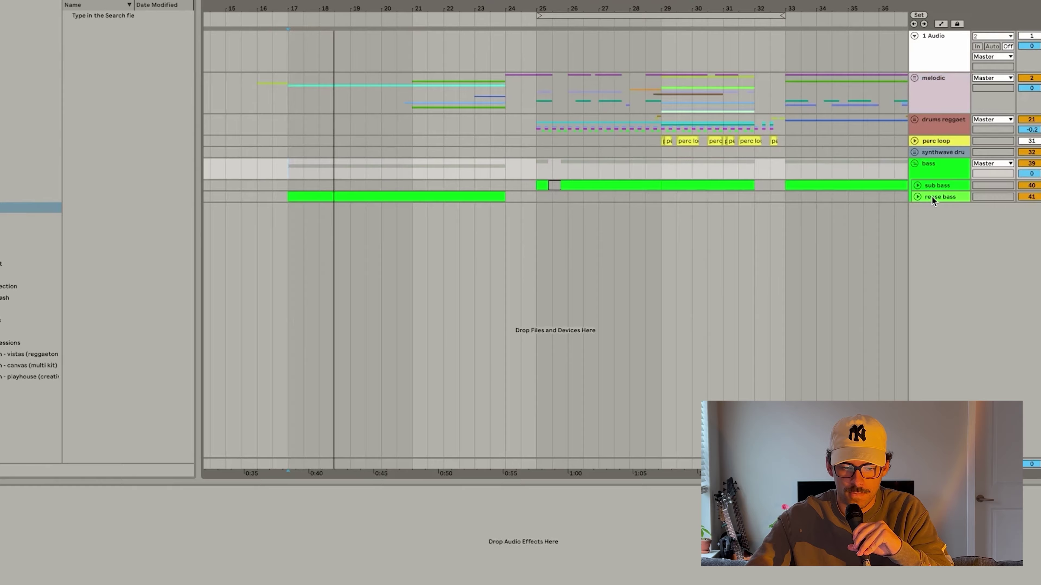
pyautogui.click(932, 198)
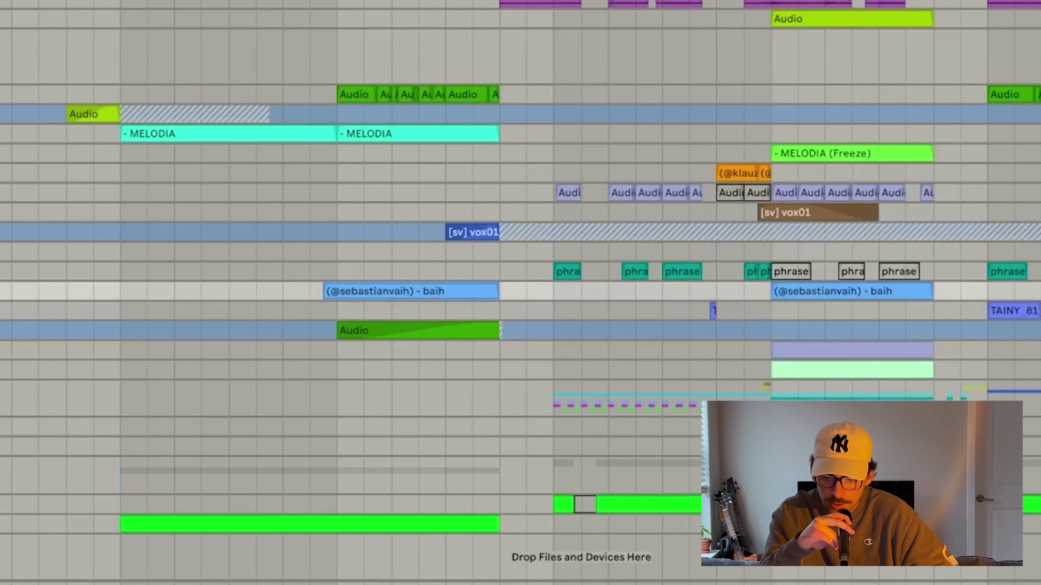
# Step: Audition the vocal phrase clip on the phrase 2 track just before bar 21
pyautogui.scroll(5, 410, 292)
pyautogui.press('space')
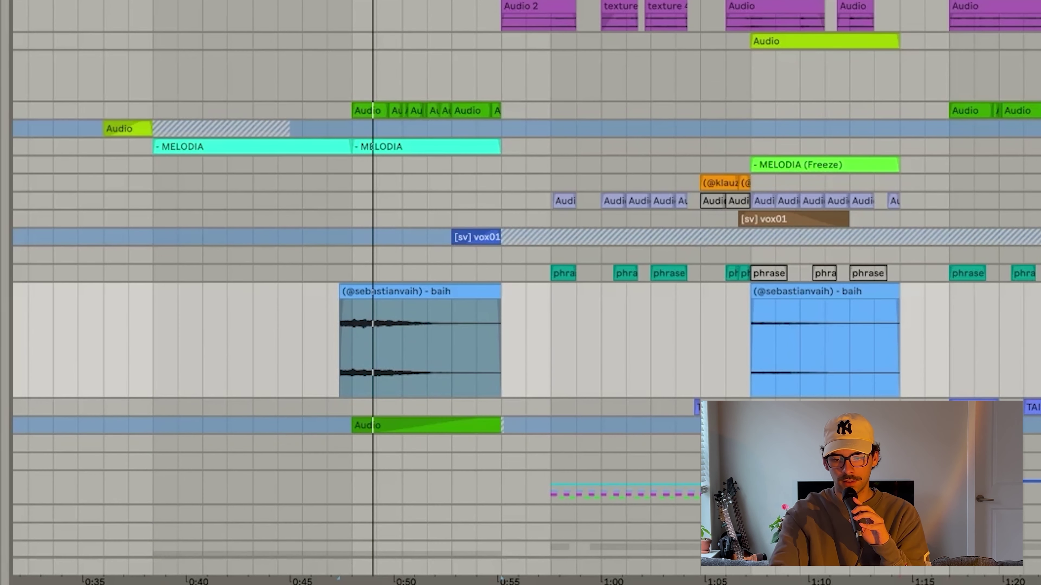
pyautogui.press('u')
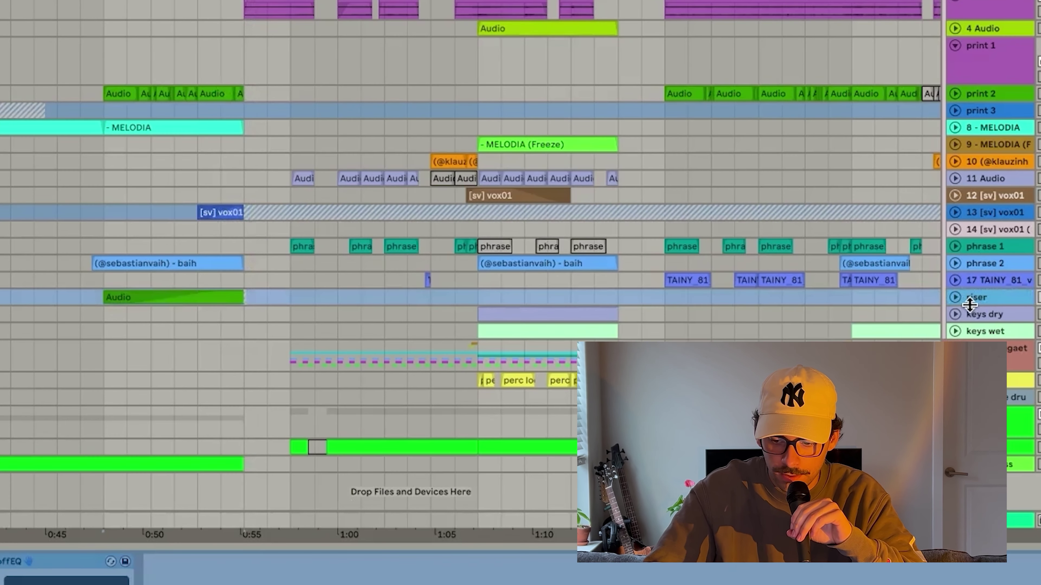
# Step: Increase the height of the riser track and the sub bass track to show their clip contents
pyautogui.moveTo(969, 306); pyautogui.dragTo(969, 366)
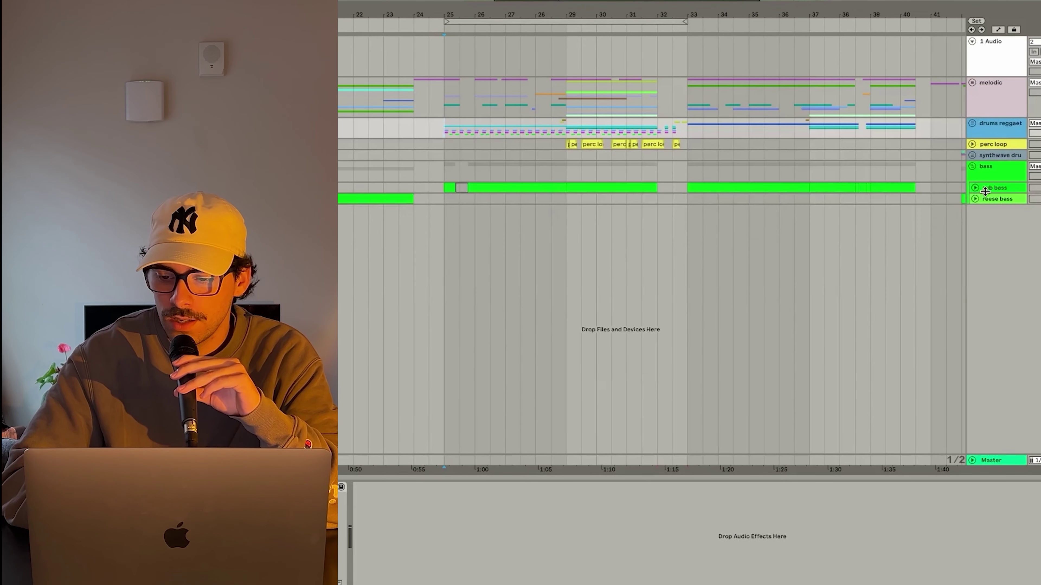
pyautogui.click(984, 189)
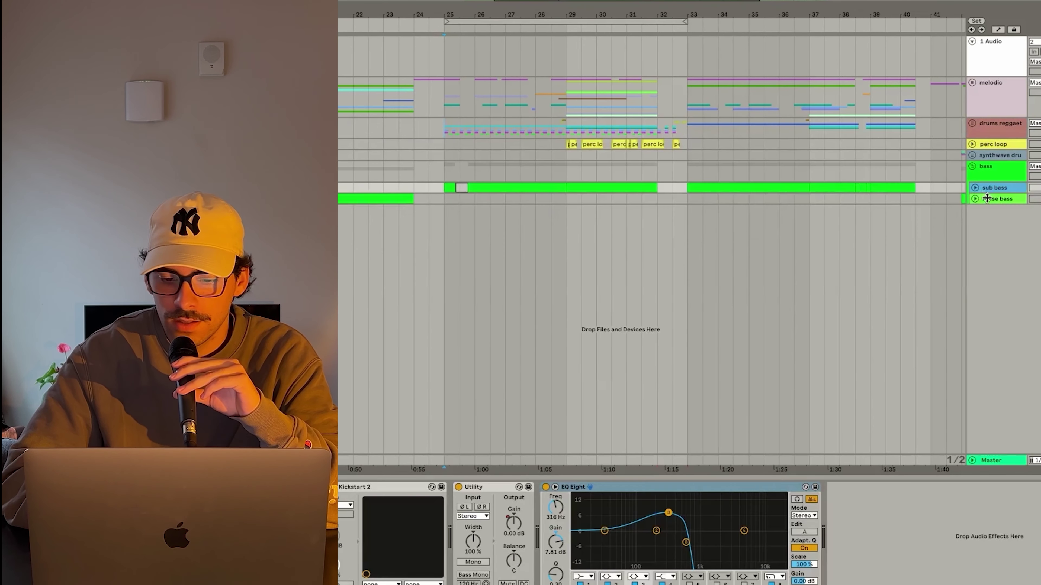
pyautogui.moveTo(986, 193); pyautogui.dragTo(987, 251)
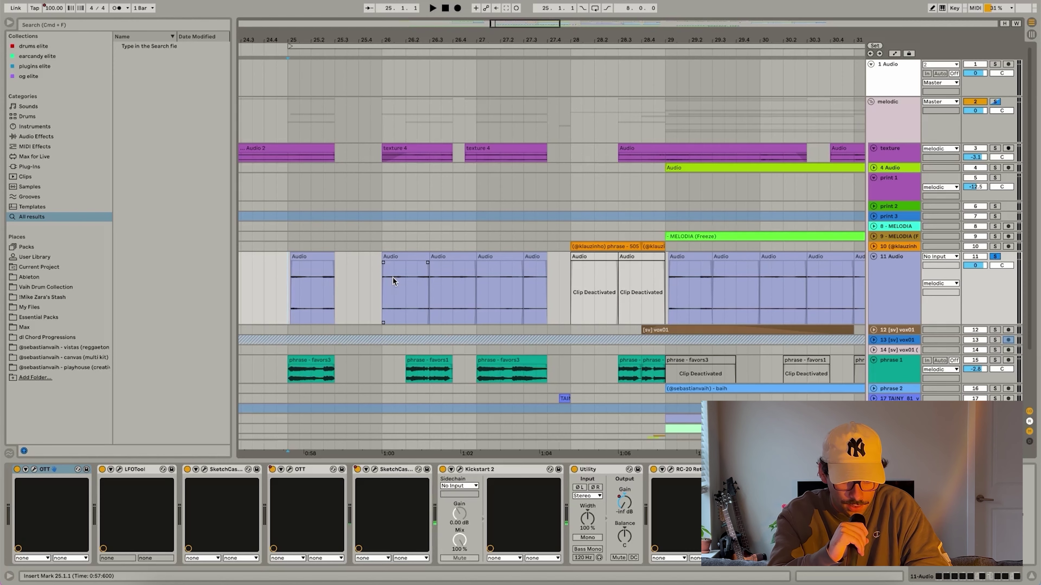
# Step: Audition the chopped clips on track 11 Audio and the phrase 1 clips from bar 25
pyautogui.press('space')
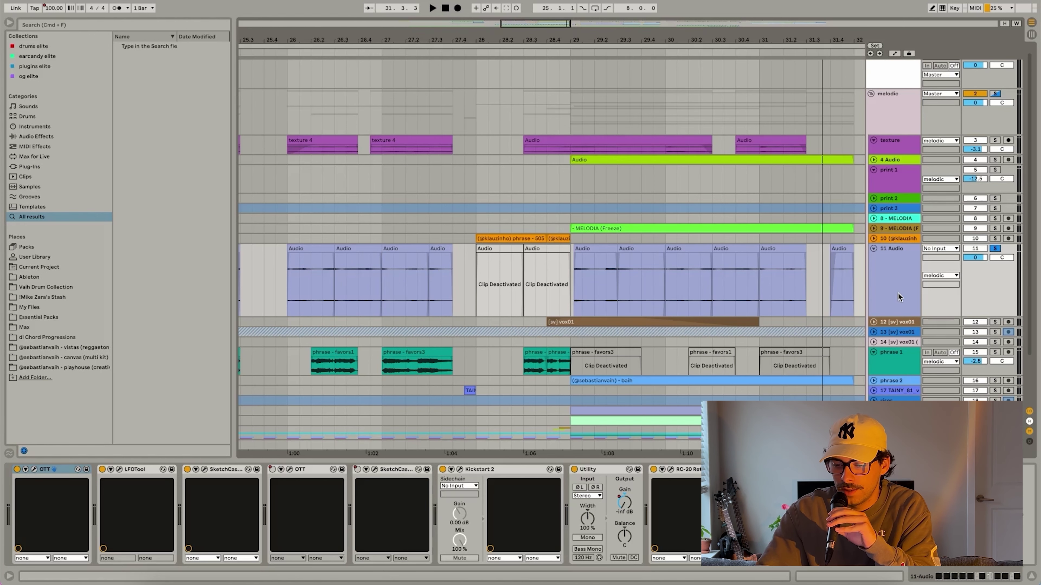
pyautogui.scroll(-3, 547, 299)
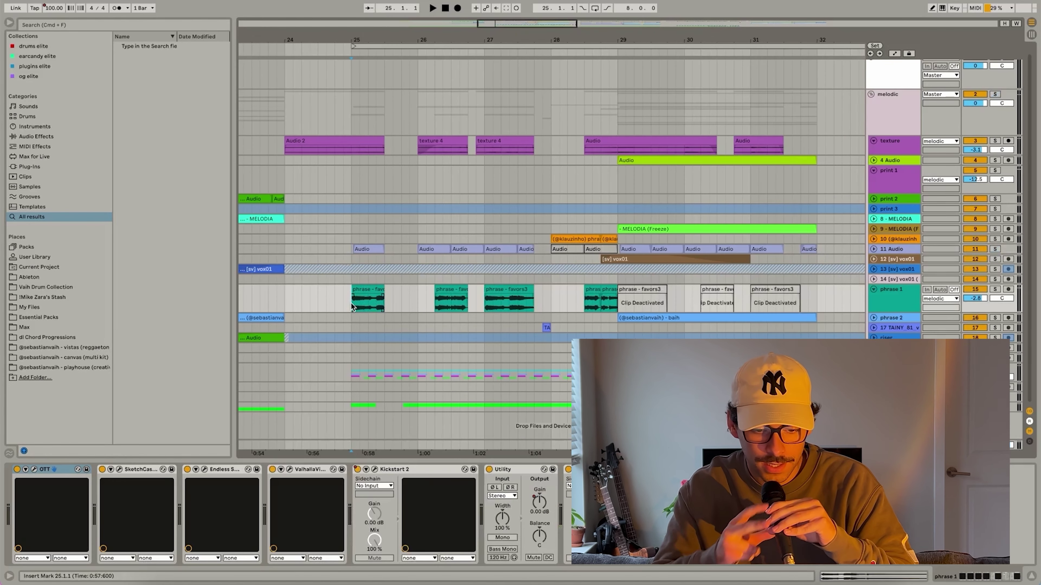
pyautogui.click(352, 305)
pyautogui.press('space')
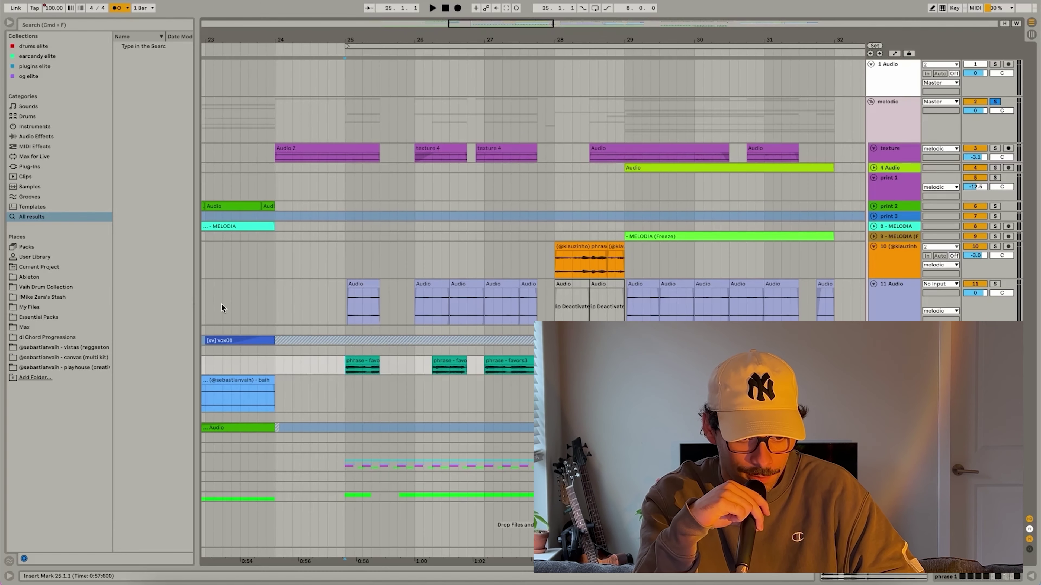
# Step: Enlarge the keys dry track and review its chord clip from bar 29 alongside the surrounding melodic clips
pyautogui.click(232, 302)
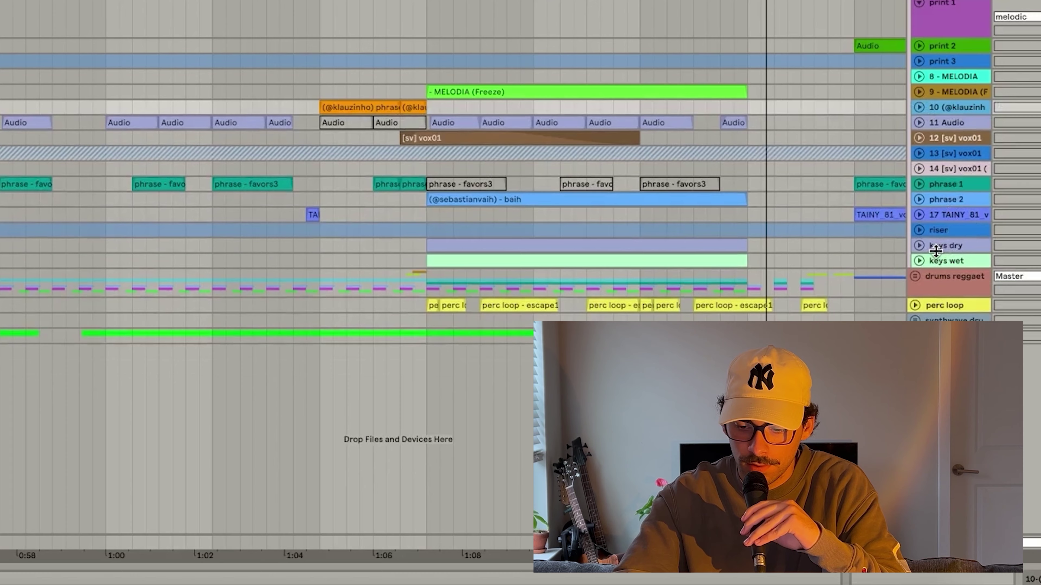
pyautogui.moveTo(936, 251); pyautogui.dragTo(936, 320)
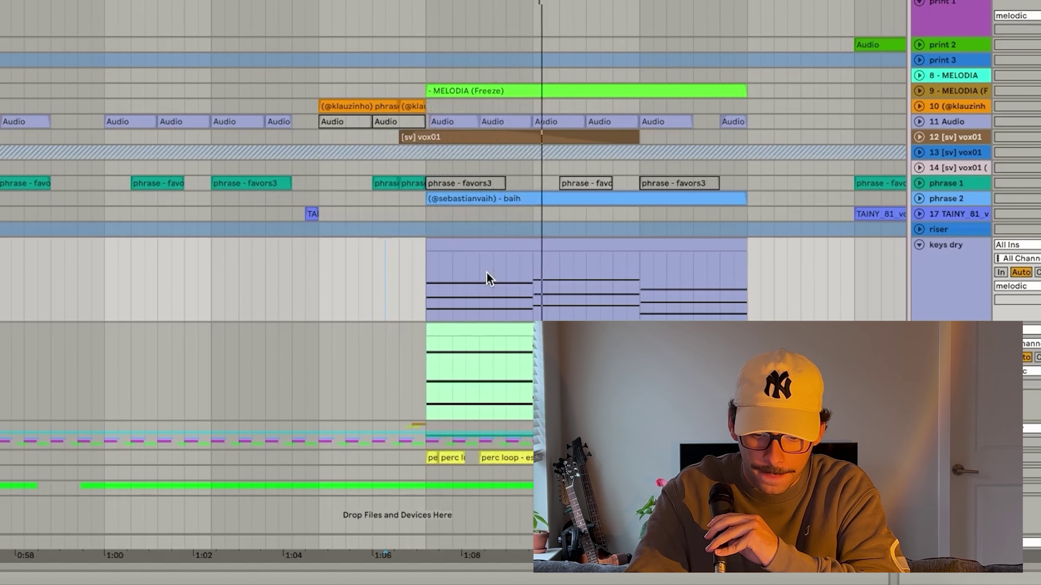
pyautogui.hscroll(3, 486, 279)
pyautogui.scroll(1, 487, 278)
pyautogui.hscroll(3, 489, 279)
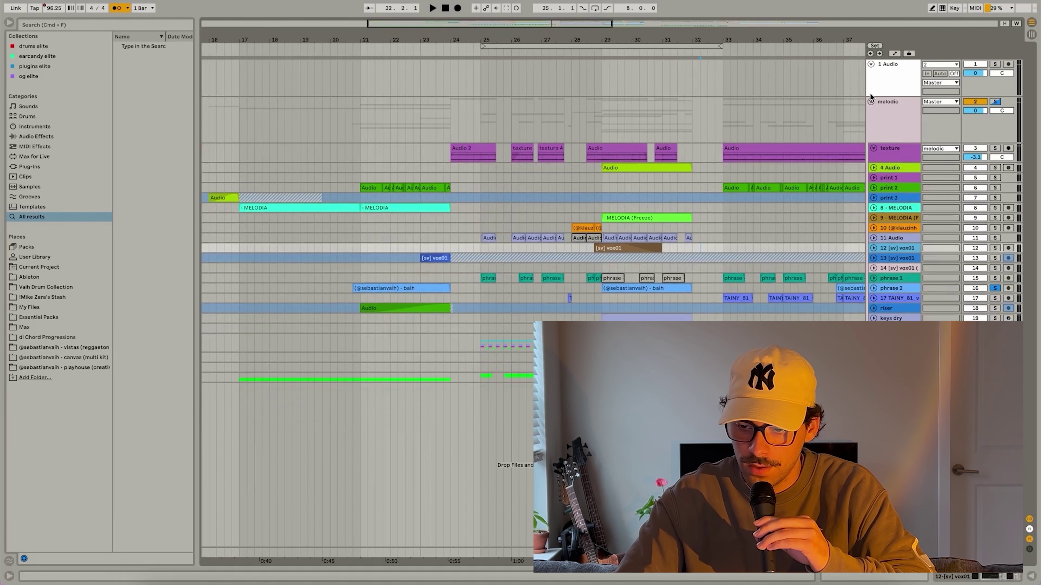
# Step: Fold the melodic group, unfold the reggaeton drums group and play back the drums
pyautogui.click(871, 102)
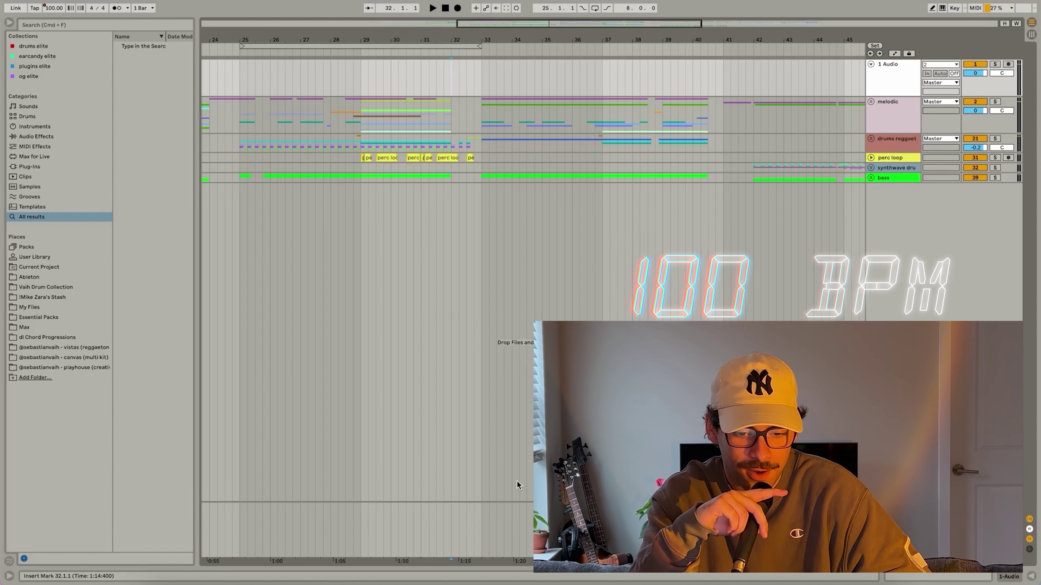
pyautogui.click(467, 316)
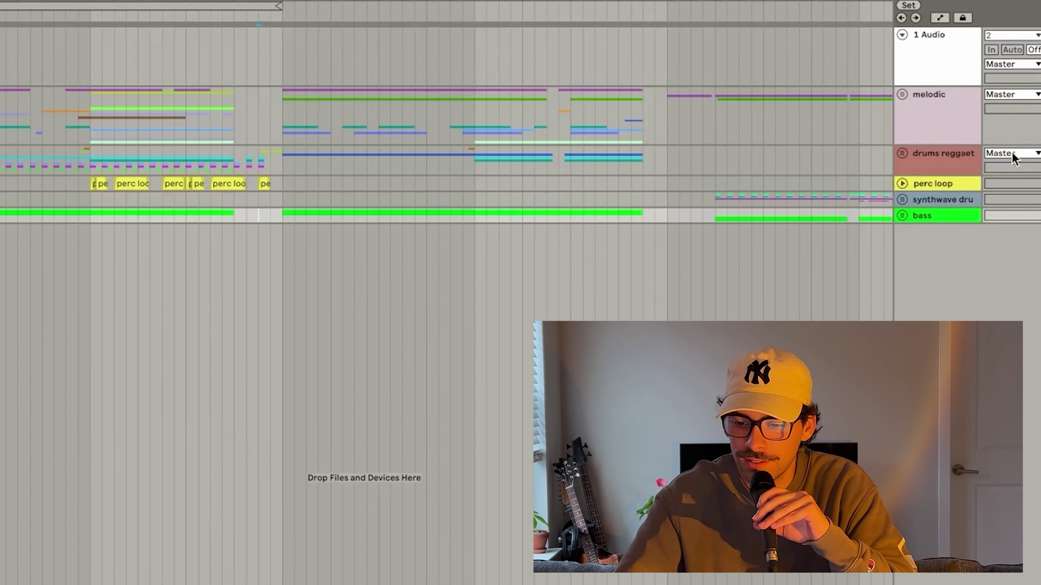
pyautogui.click(902, 153)
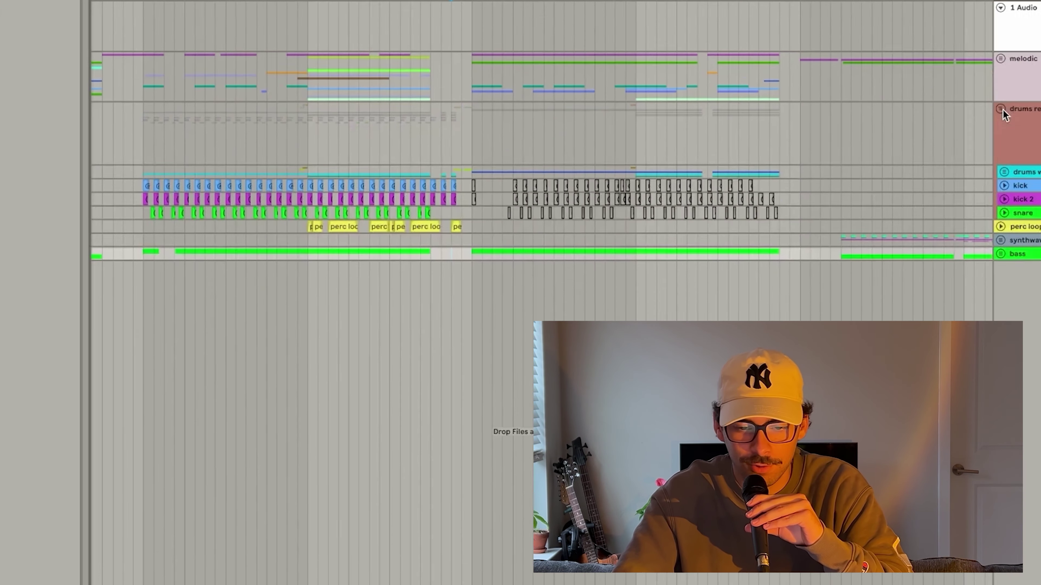
pyautogui.press('space')
# Step: Enlarge the print 2 track and compare its clips by playing from bar 21 and from bar 33
pyautogui.scroll(8, 599, 322)
pyautogui.scroll(-2, 599, 321)
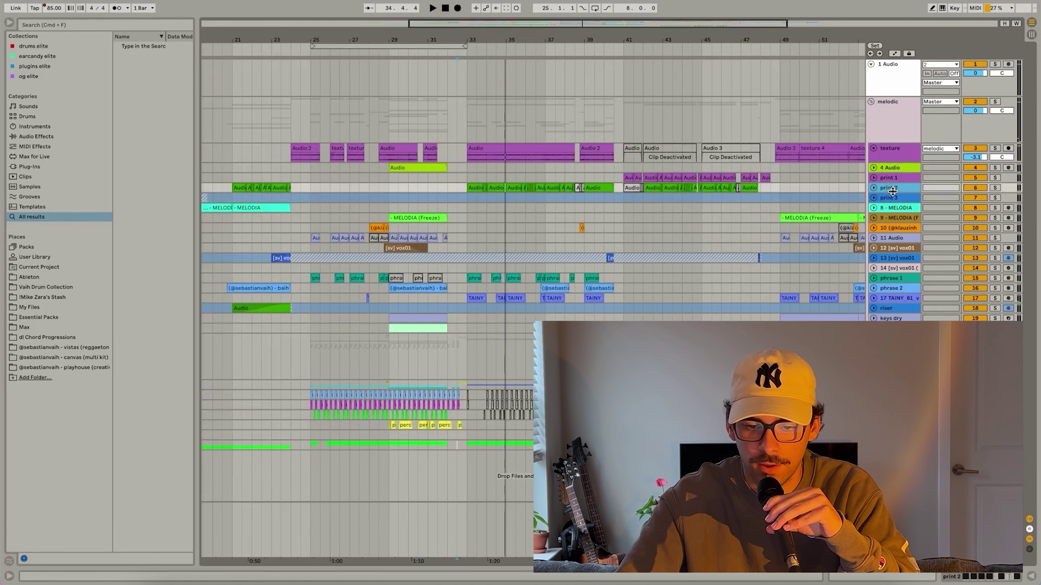
pyautogui.moveTo(892, 193); pyautogui.dragTo(892, 256)
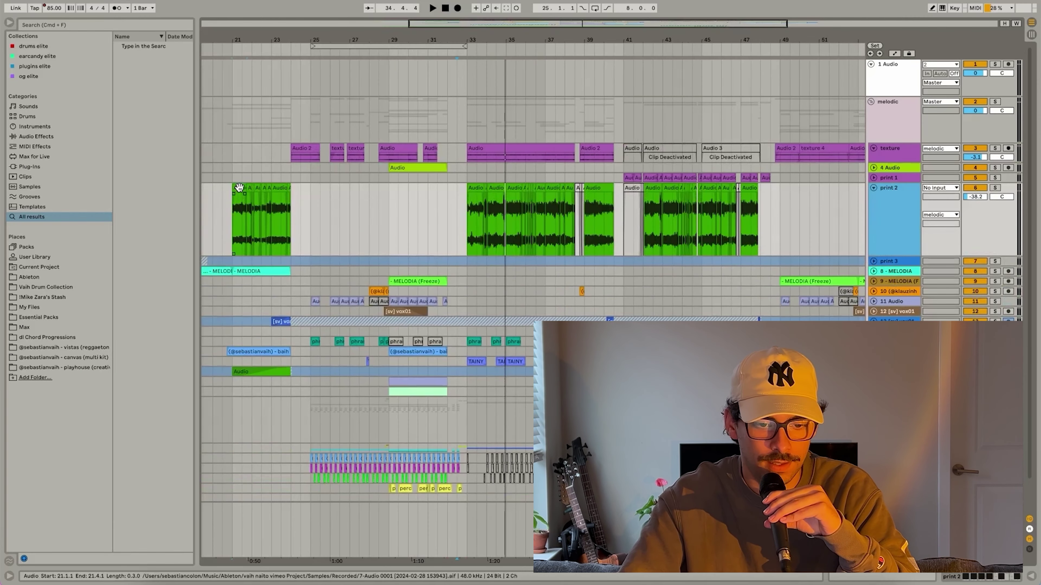
pyautogui.click(239, 187)
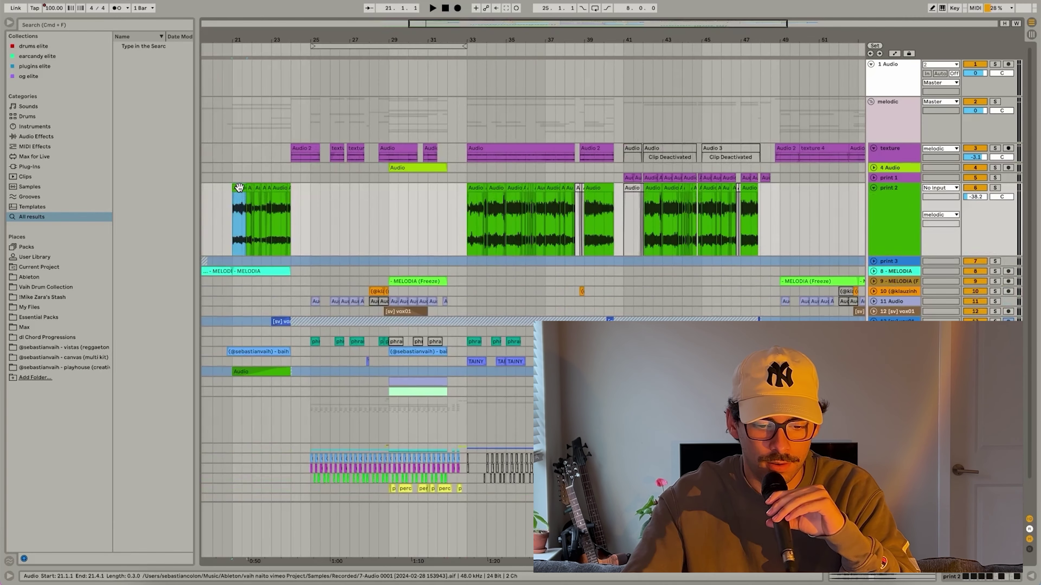
pyautogui.press('space')
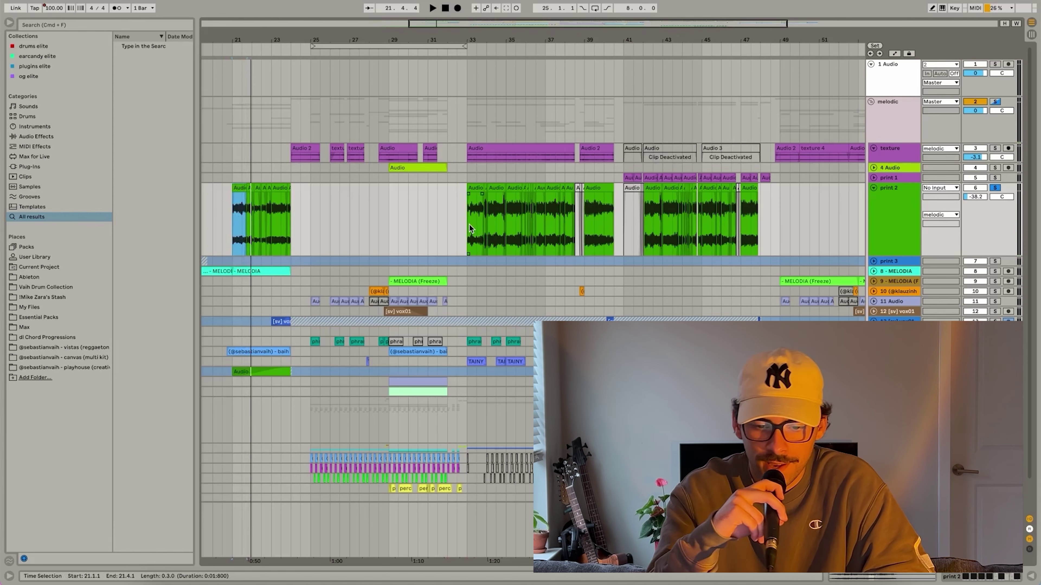
pyautogui.click(470, 229)
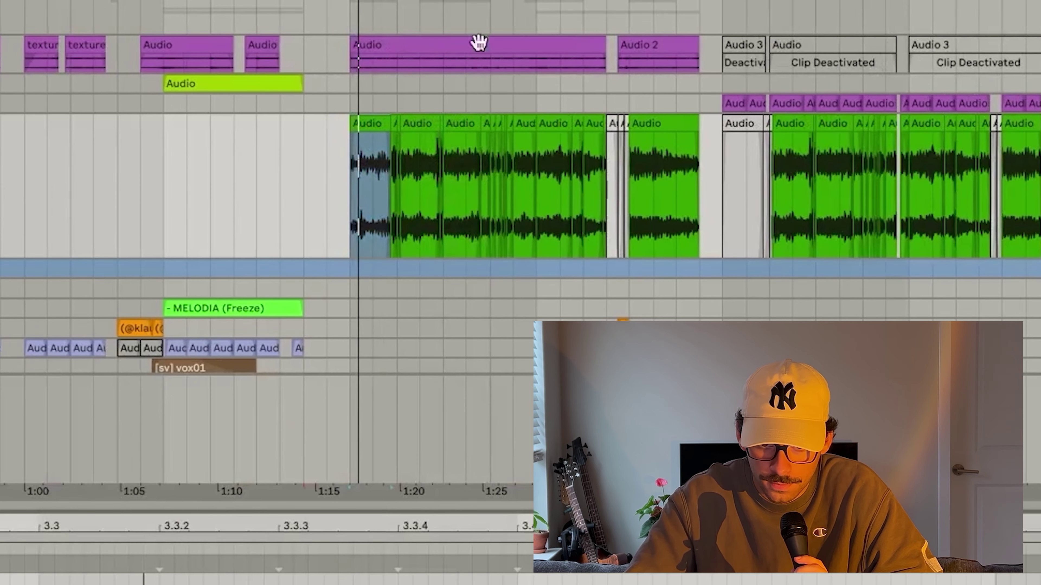
# Step: Audition the TAINY_81 vocal loop clips on track 17 from bar 33
pyautogui.scroll(5, 526, 141)
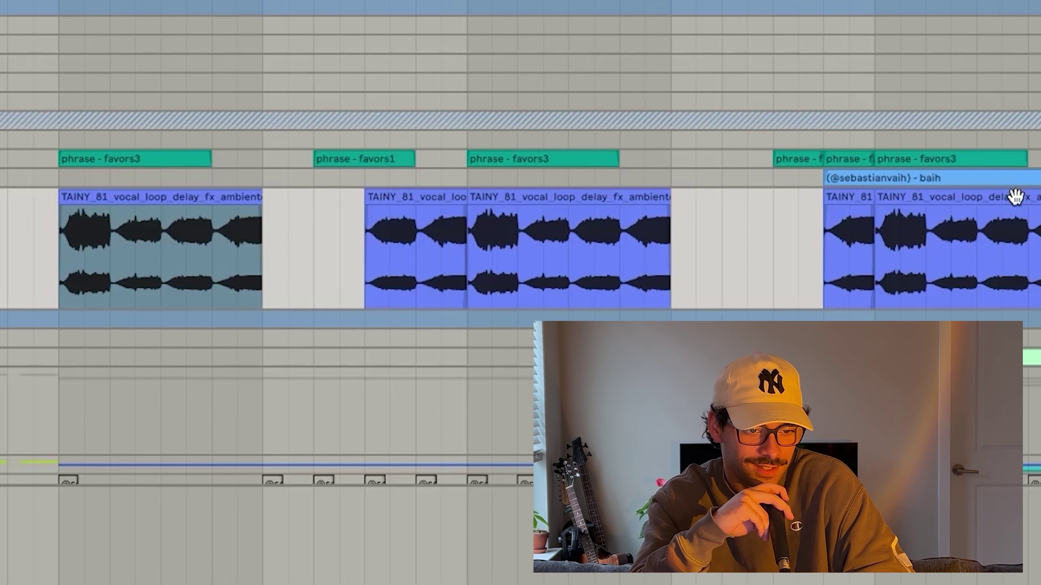
pyautogui.press('space')
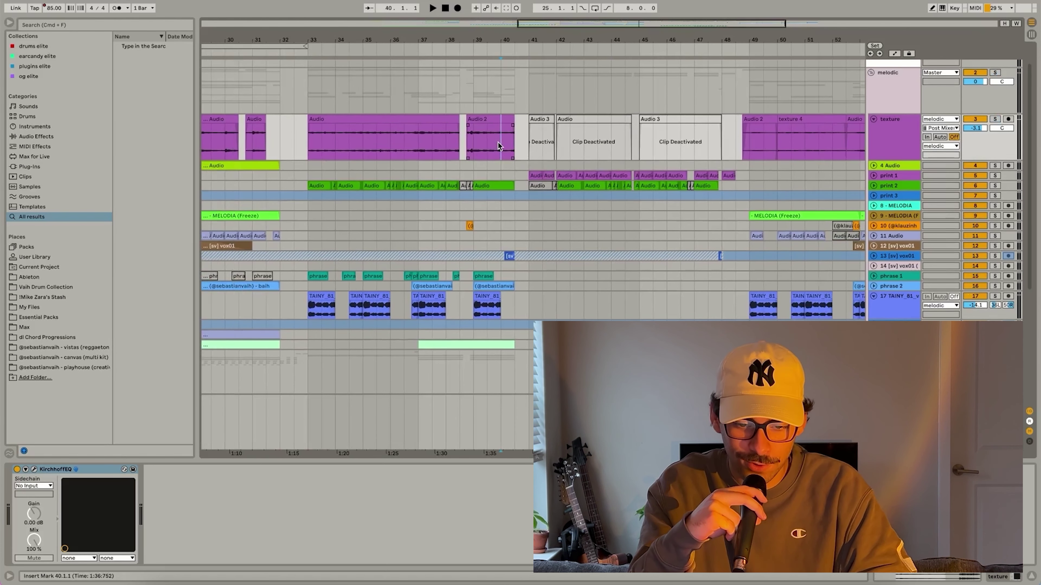
# Step: Audition the soloed print 1 audio clips in the melodic group by playing from bar 41
pyautogui.press('space')
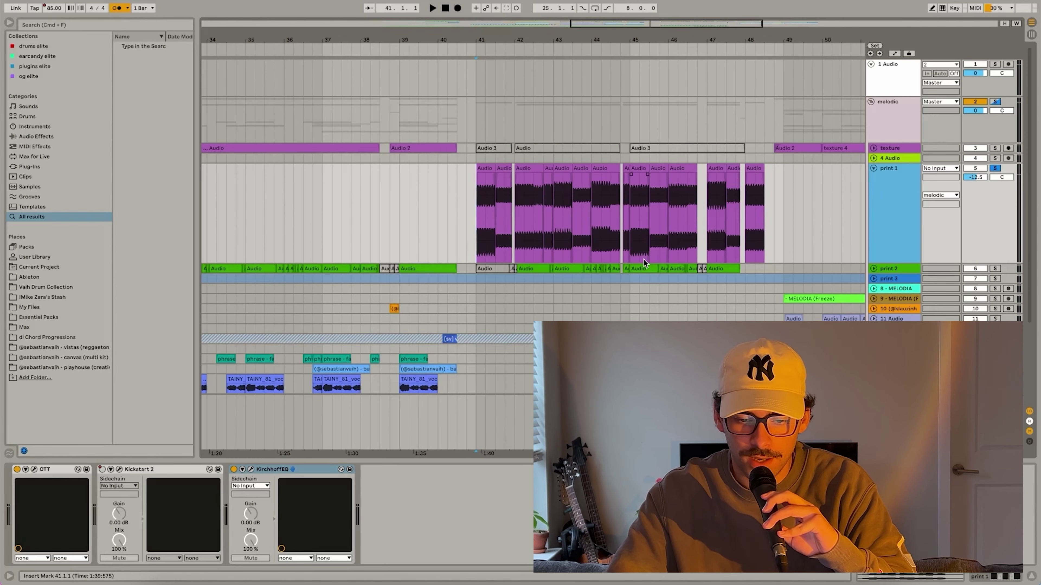
pyautogui.click(476, 205)
pyautogui.hscroll(2, 535, 201)
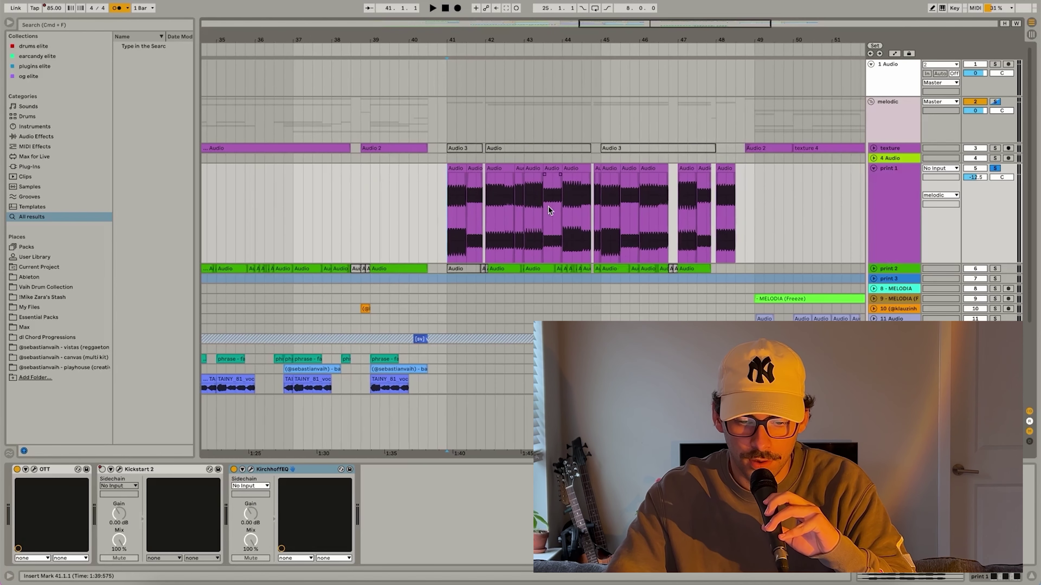
pyautogui.scroll(4, 548, 206)
pyautogui.hscroll(2, 548, 206)
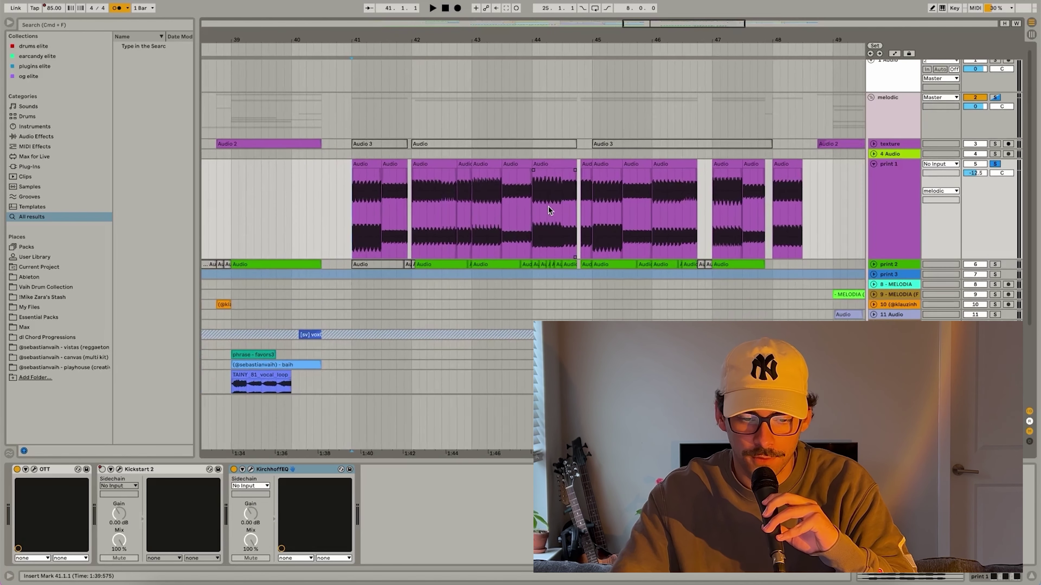
pyautogui.press('space')
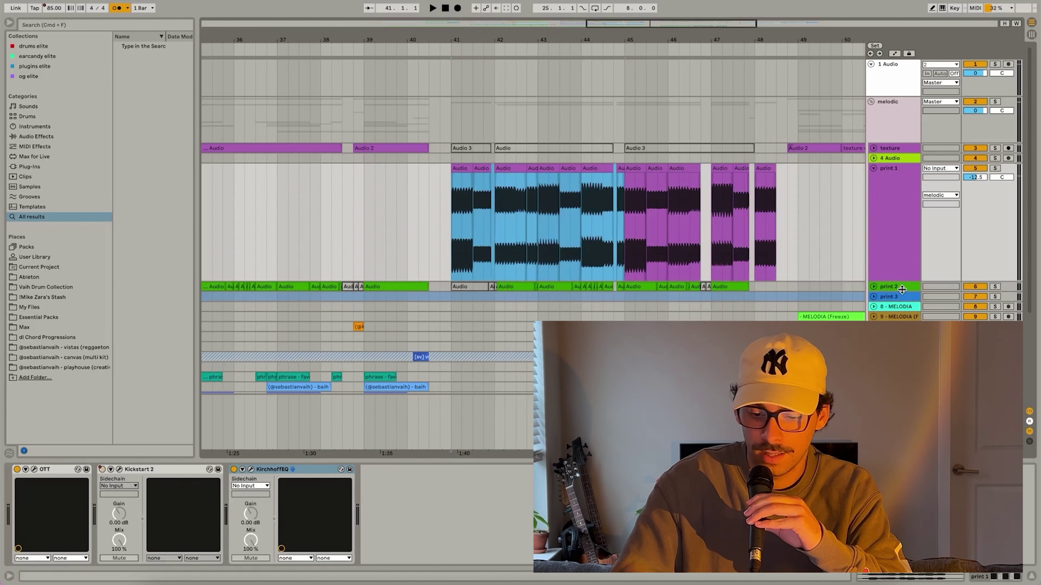
# Step: Play back the reese bass clips in the bass group from just before bar 42
pyautogui.click(493, 328)
pyautogui.press('space')
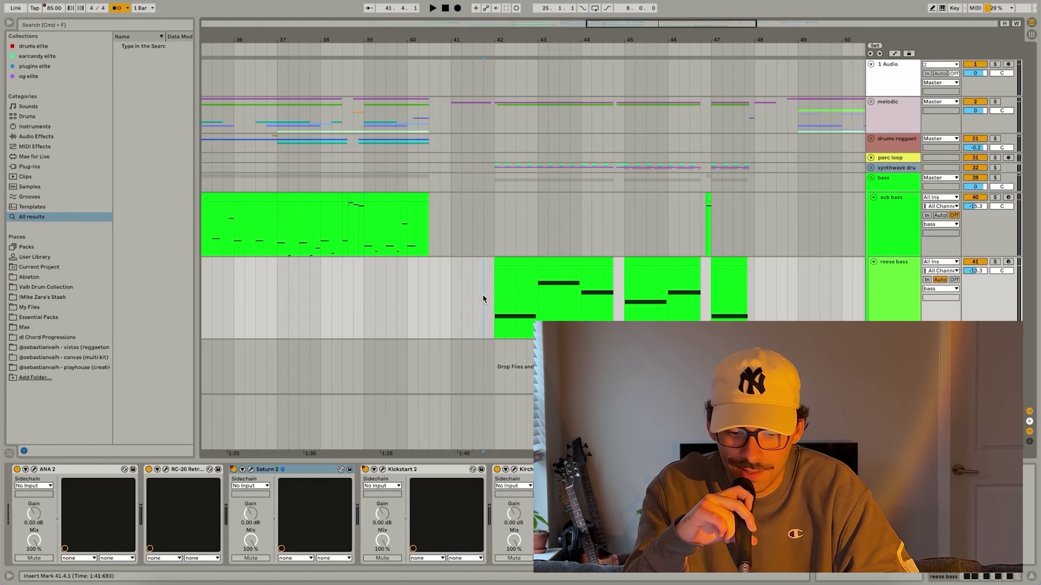
pyautogui.press('space')
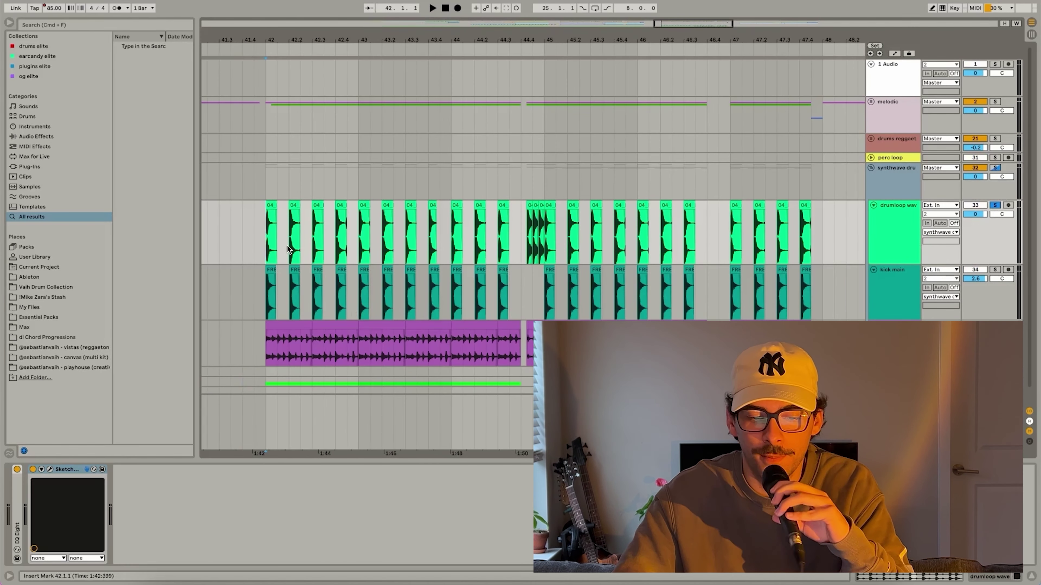
# Step: Audition the synthwave drums from bar 42, soloing the drumloop, kick main and hi hat perc loop tracks one at a time
pyautogui.press('space')
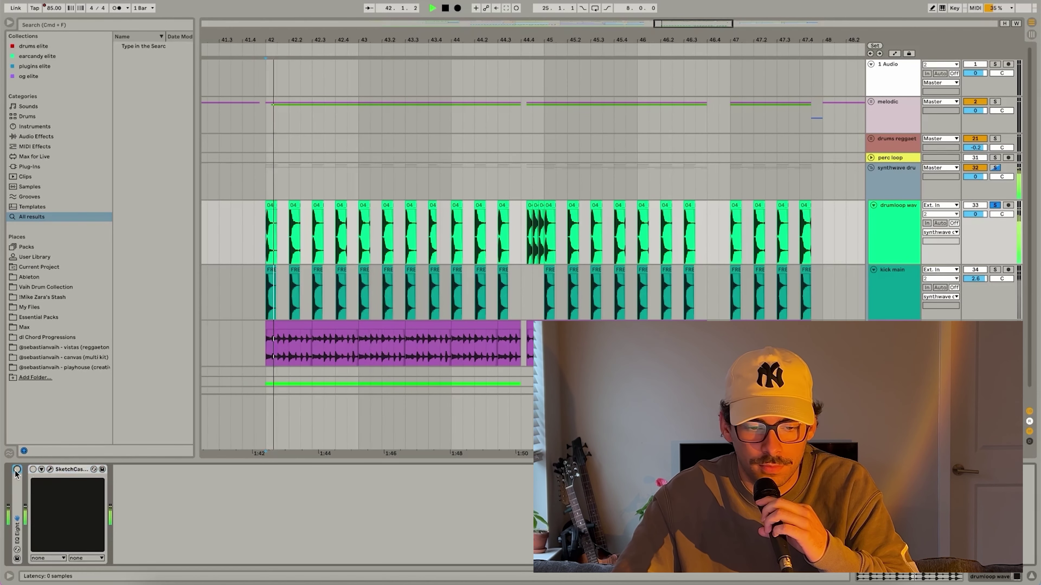
pyautogui.click(887, 185)
pyautogui.click(995, 270)
pyautogui.press('space')
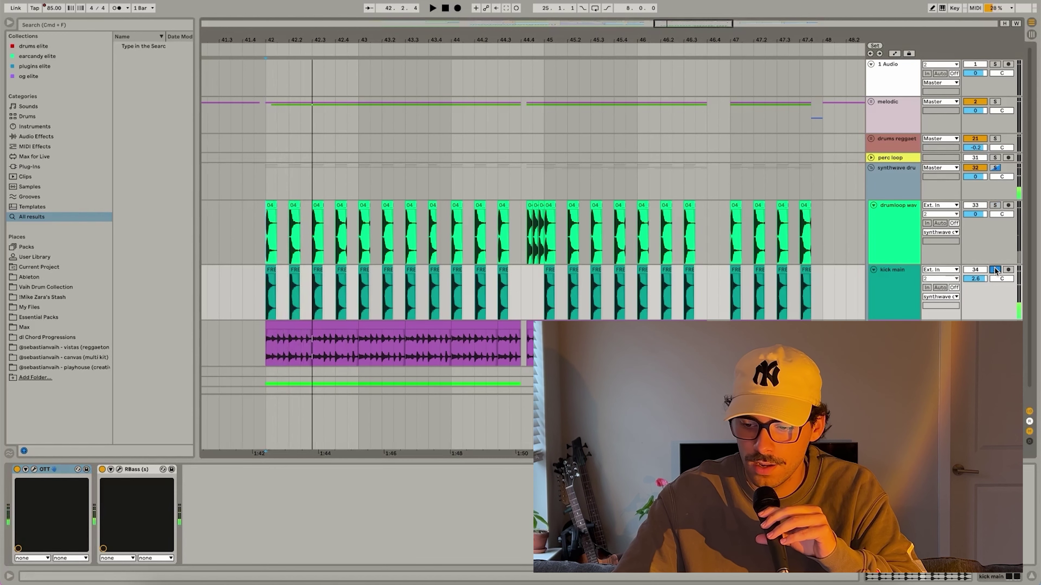
pyautogui.press('space')
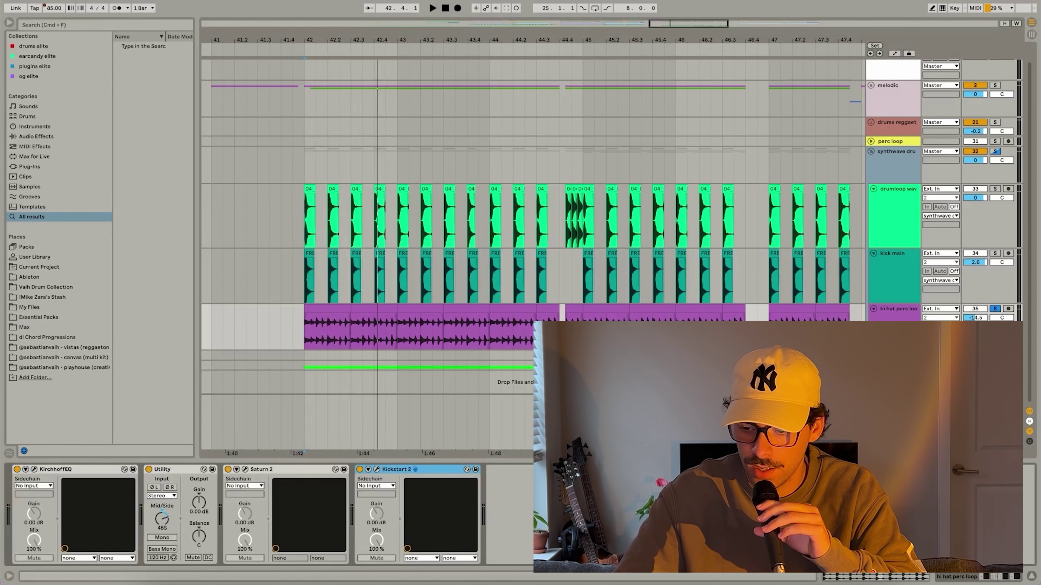
pyautogui.press('space')
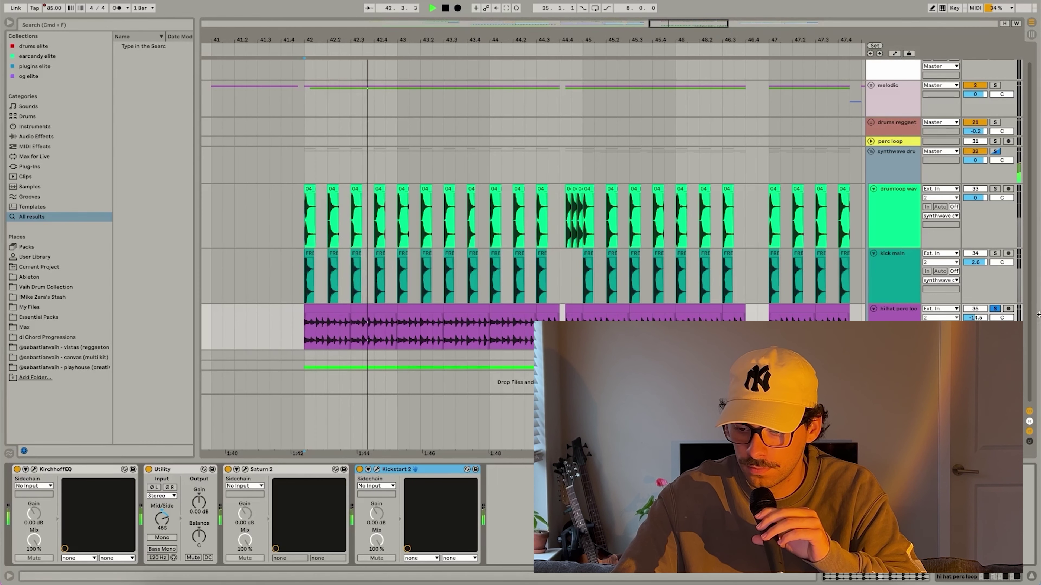